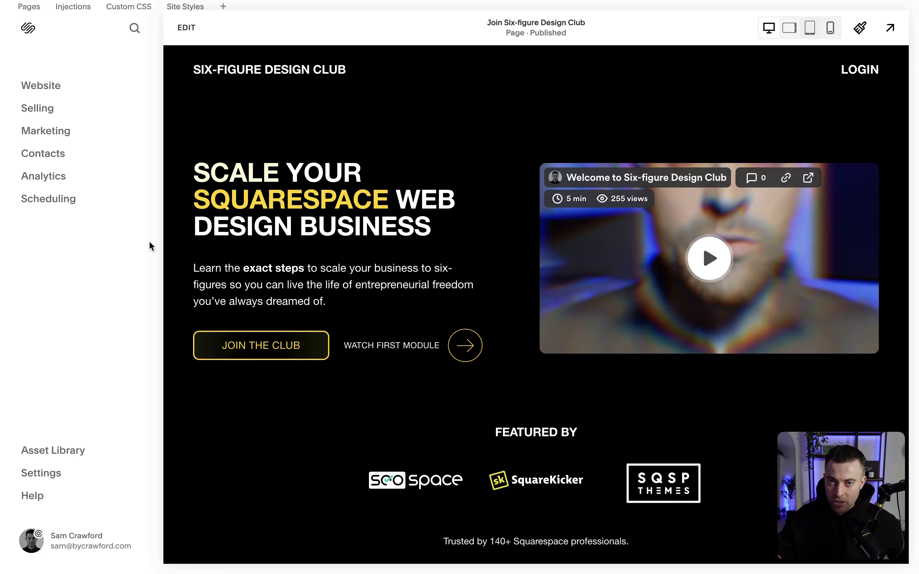
Open the Website pages list and load the Resources page with its 'BINGE THIS' video grid
left_click(37, 88)
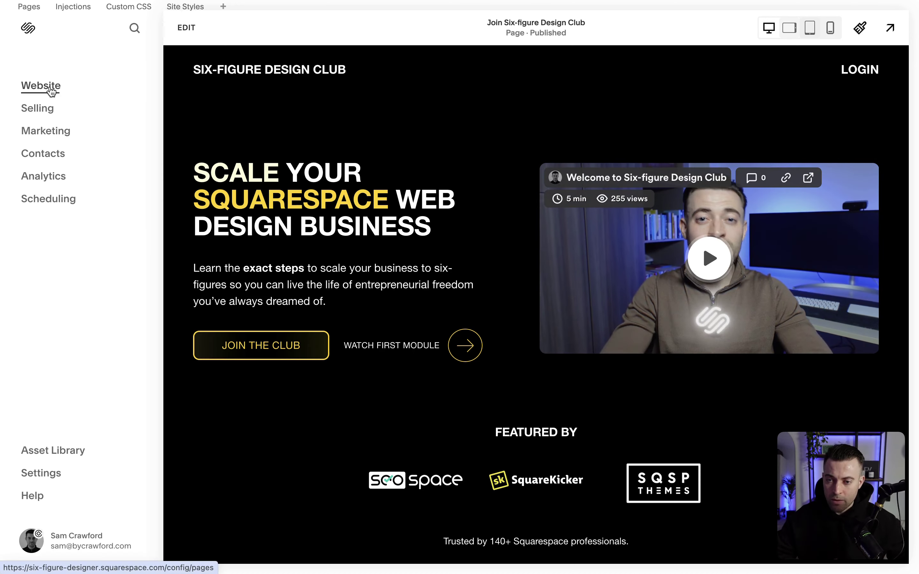
scroll(146, 295, "down", 6)
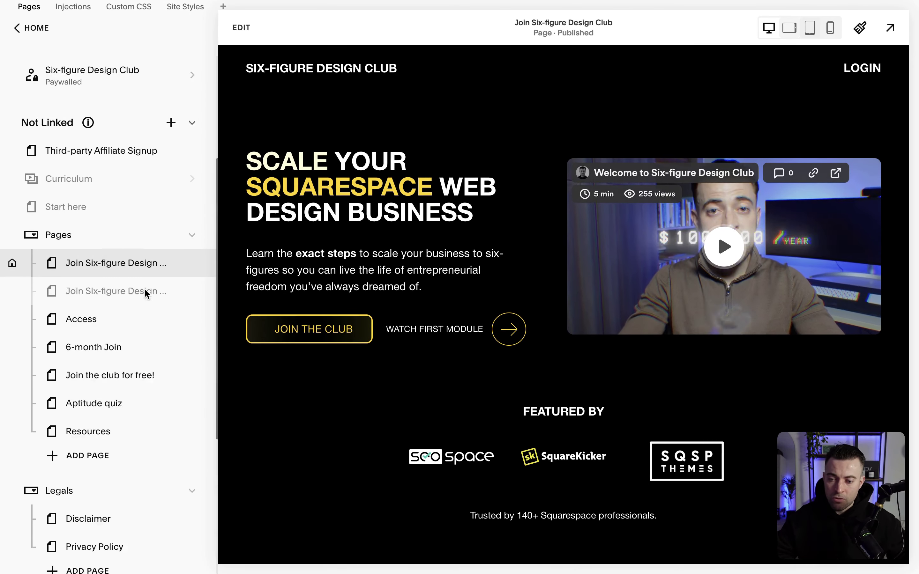
mouse_move(178, 319)
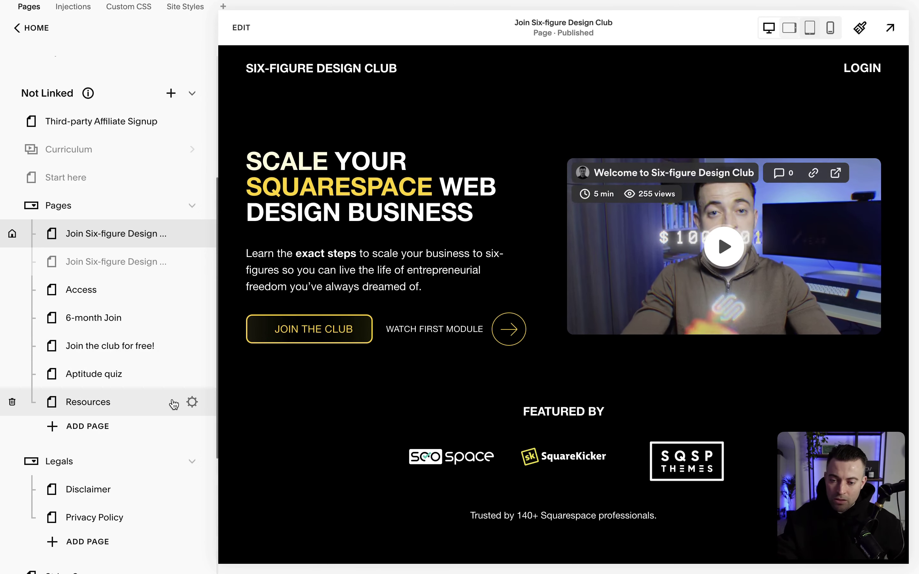
left_click(173, 404)
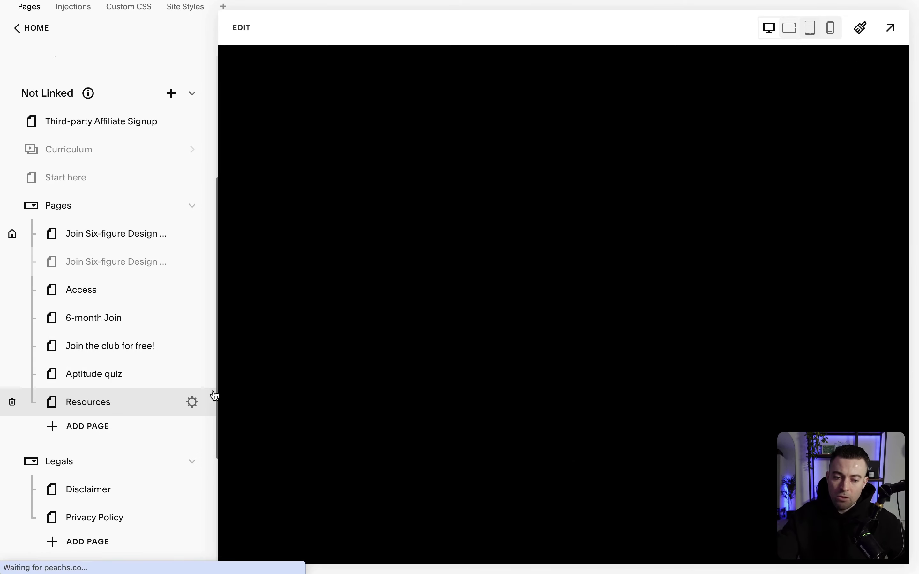
scroll(658, 309, "down", 3)
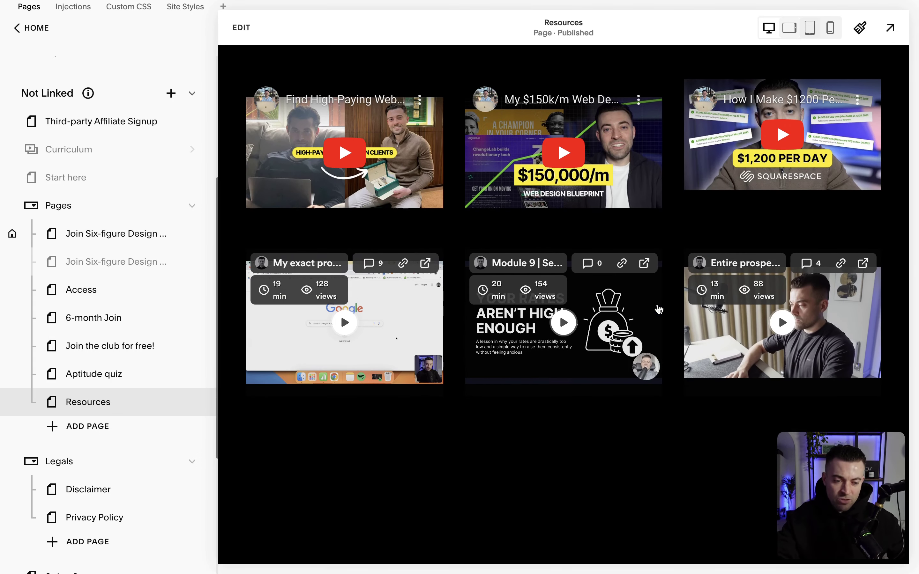
scroll(659, 309, "up", 3)
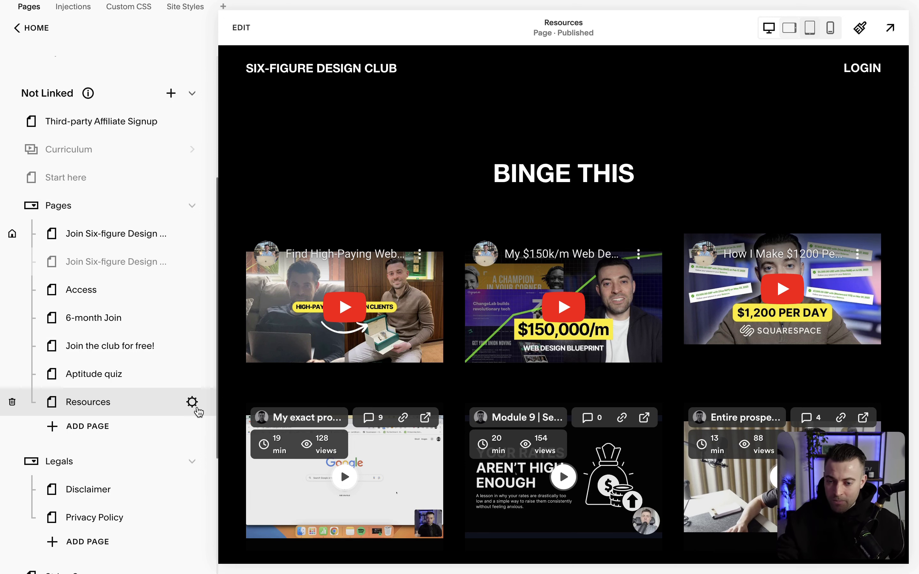
Change the Resources page's navigation title to 'Blah blah' and save it
left_click(192, 402)
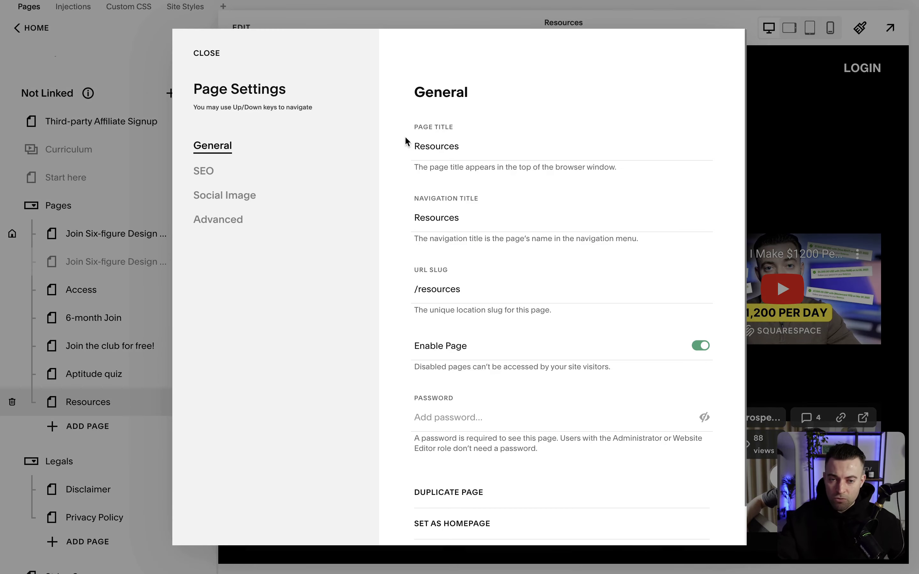
double_click(448, 151)
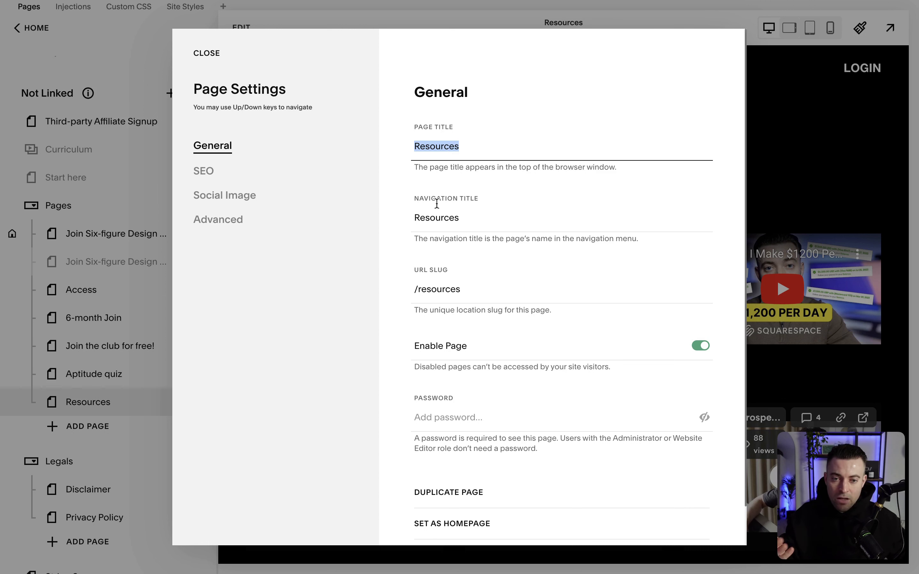
double_click(435, 218)
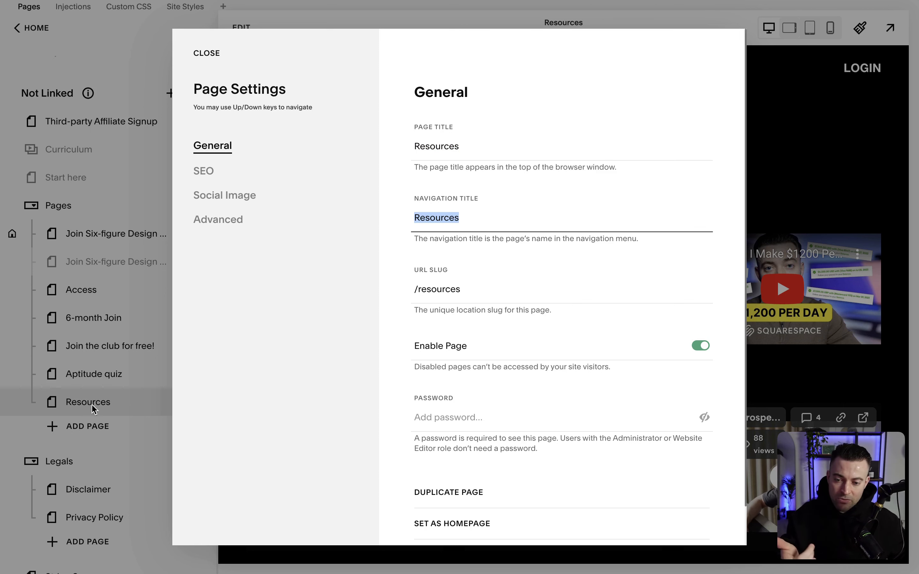
type("Blah blah")
left_click(201, 55)
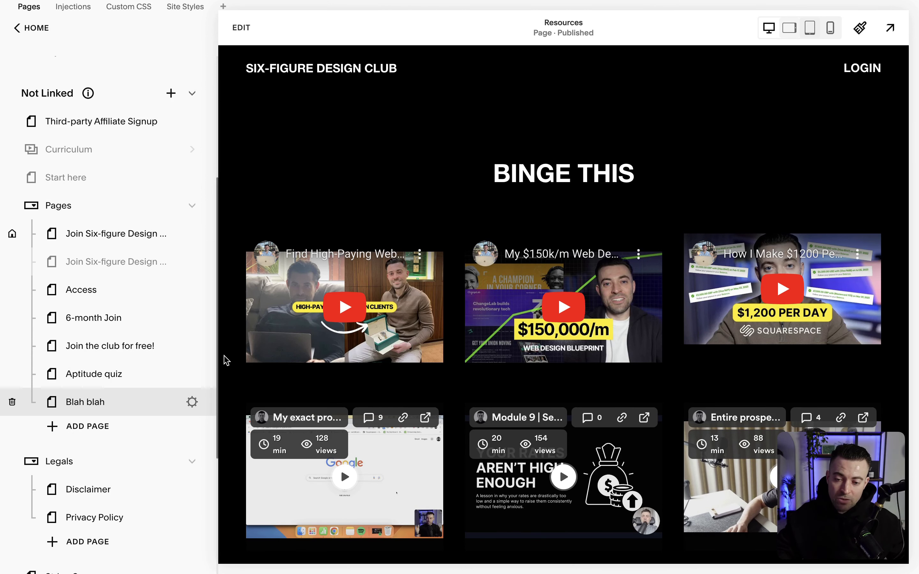
Rename the page back to 'Resources' and reopen its page settings
double_click(107, 404)
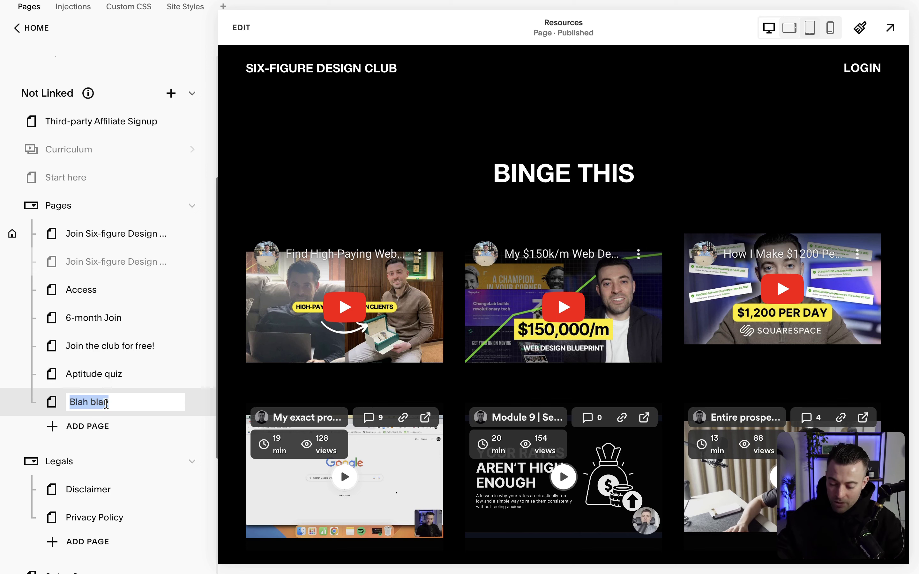
type("Resources")
key("Return")
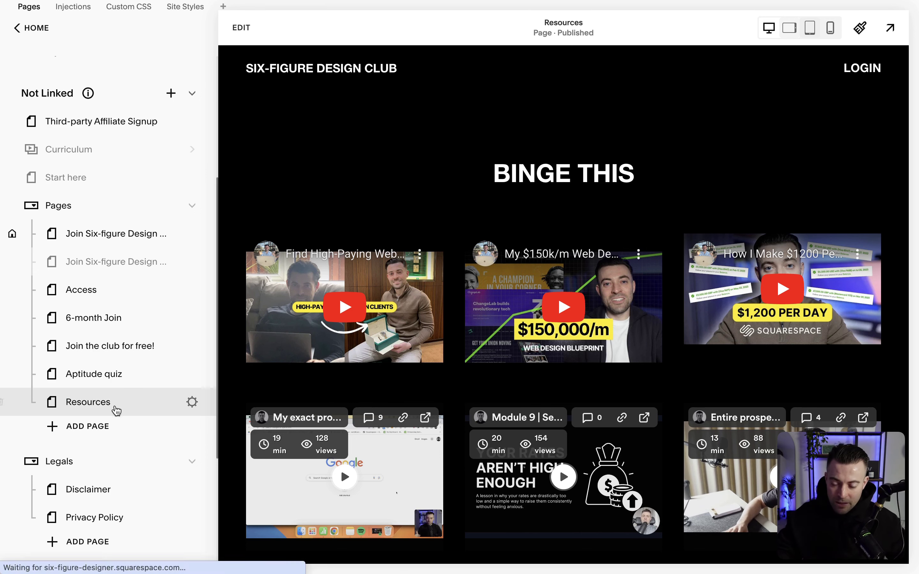
left_click(188, 402)
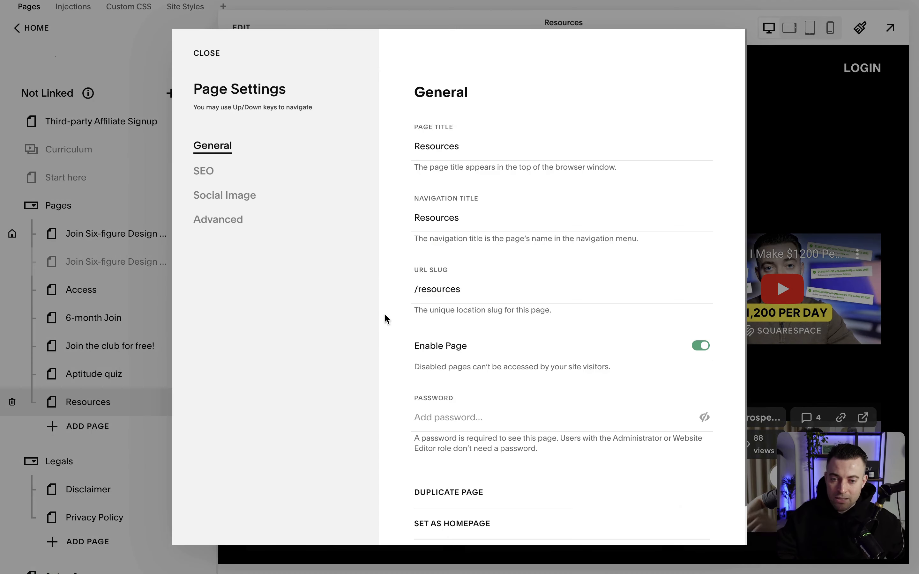
Leave the URL slug unchanged, toggle Enable Page off and on, and check the Password field
double_click(444, 281)
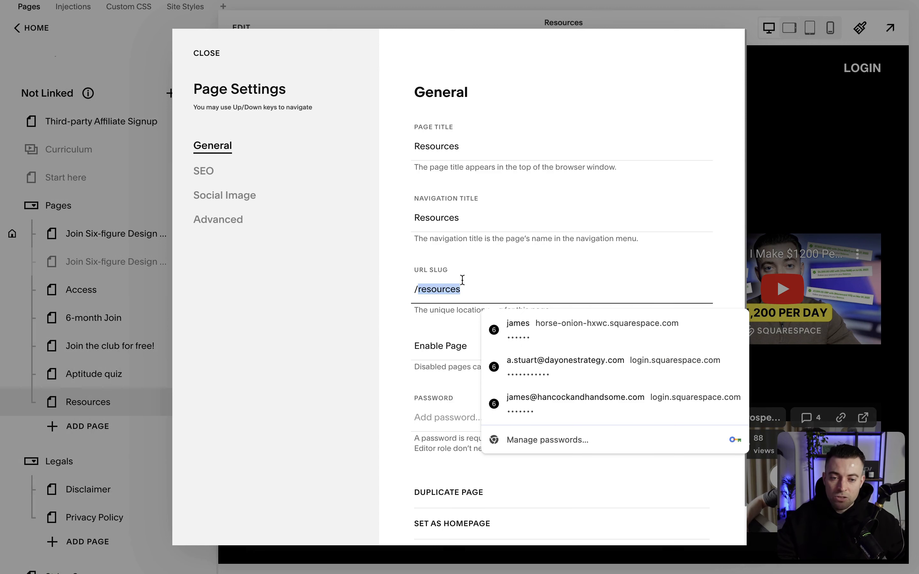
key("Escape")
left_click(496, 257)
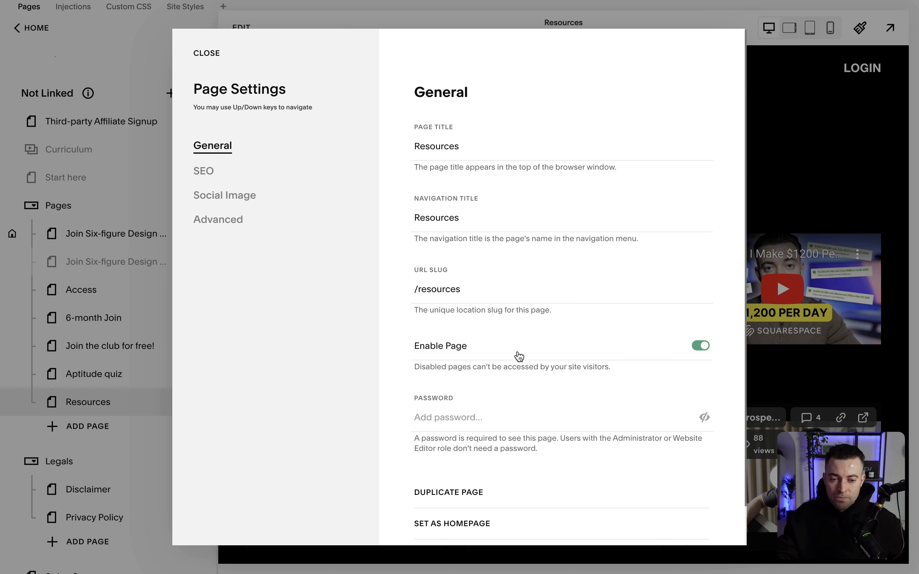
left_click(695, 357)
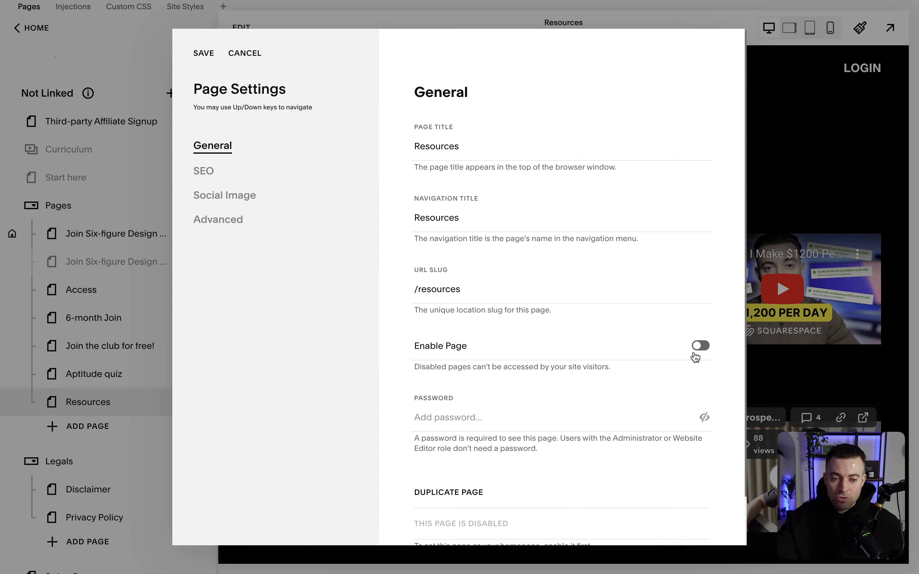
left_click(702, 351)
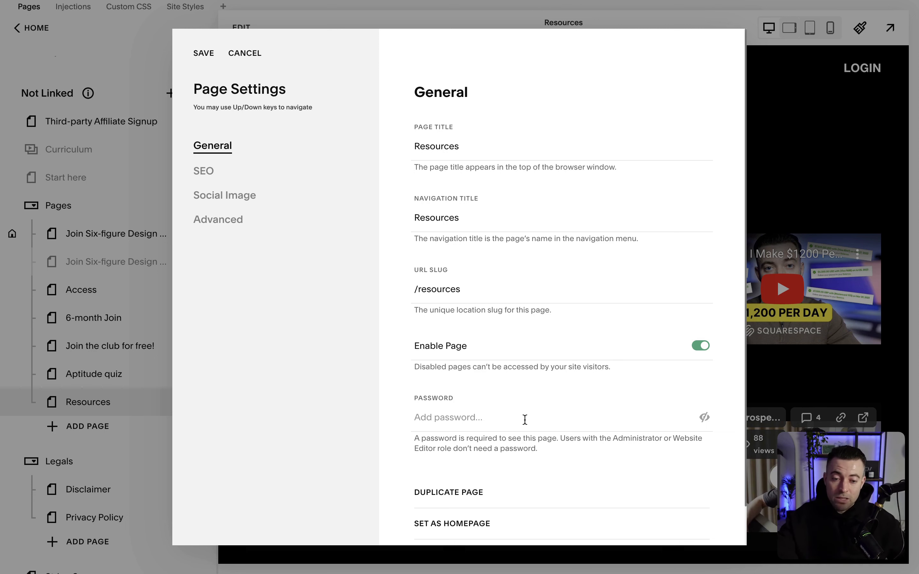
left_click(525, 420)
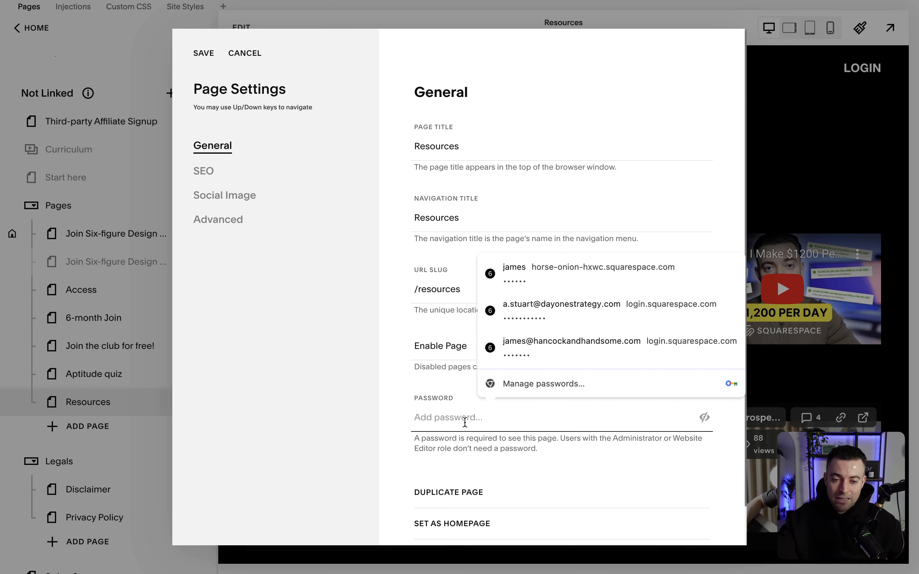
scroll(400, 398, "down", 2)
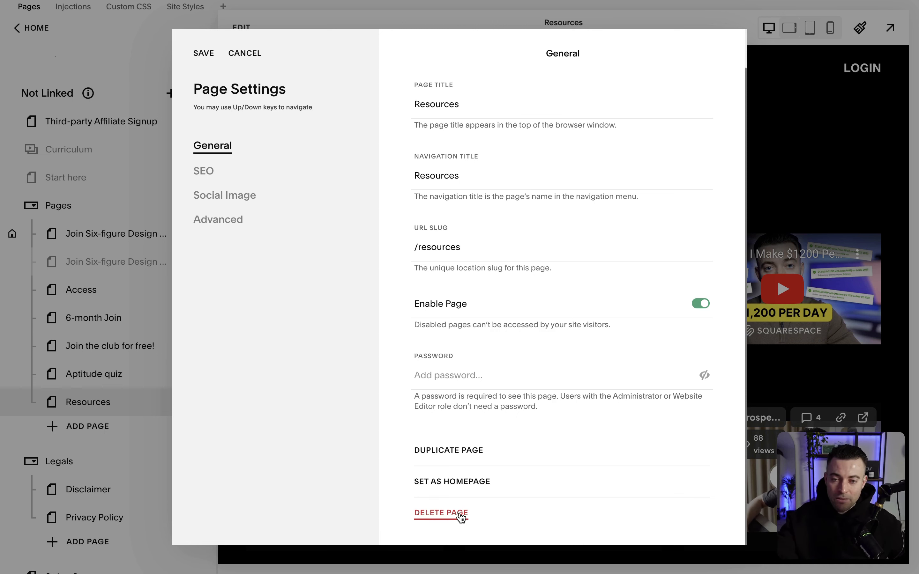
left_click(203, 170)
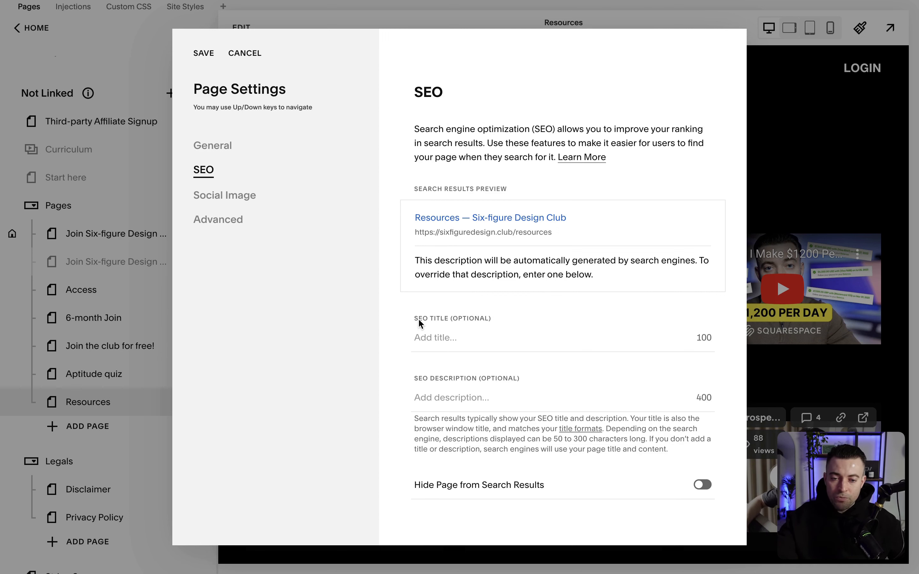
Enter the SEO title 'Resources for Squarespace web designers' and compare it with the search results preview
left_click_drag(418, 319, 479, 318)
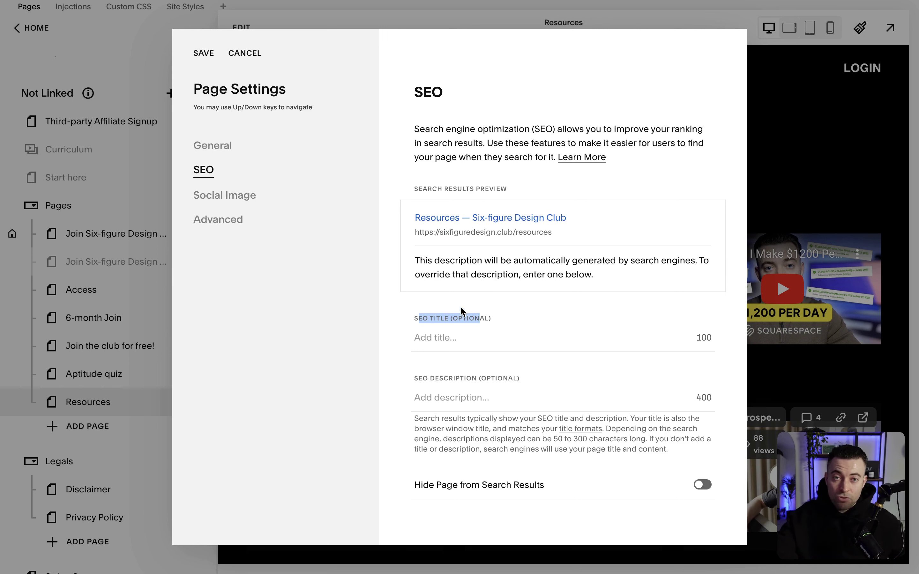
left_click(426, 334)
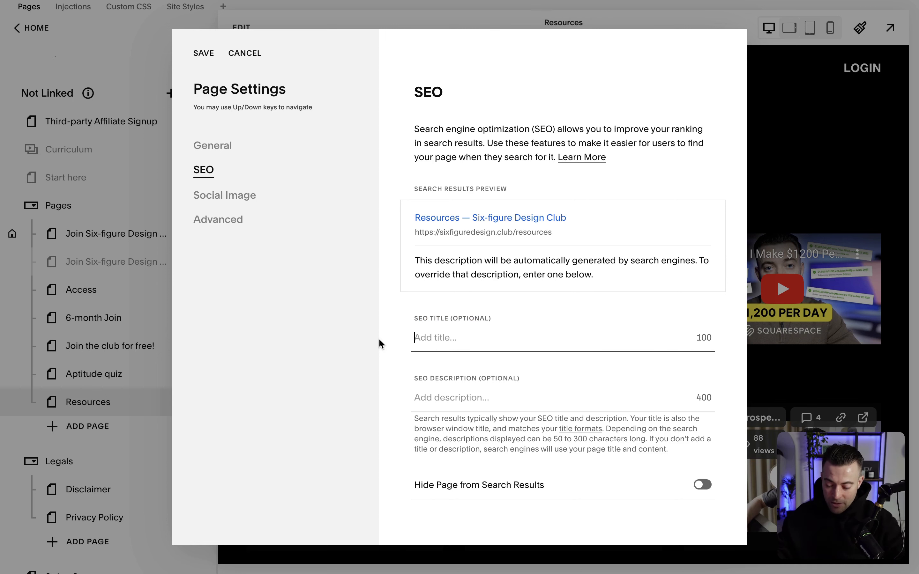
type("Resources for ")
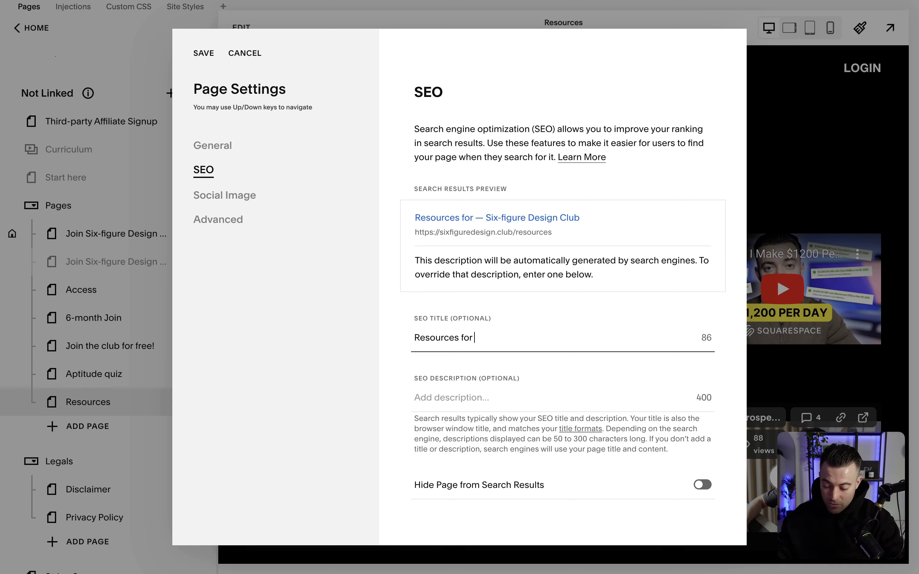
type("Squarespace web ")
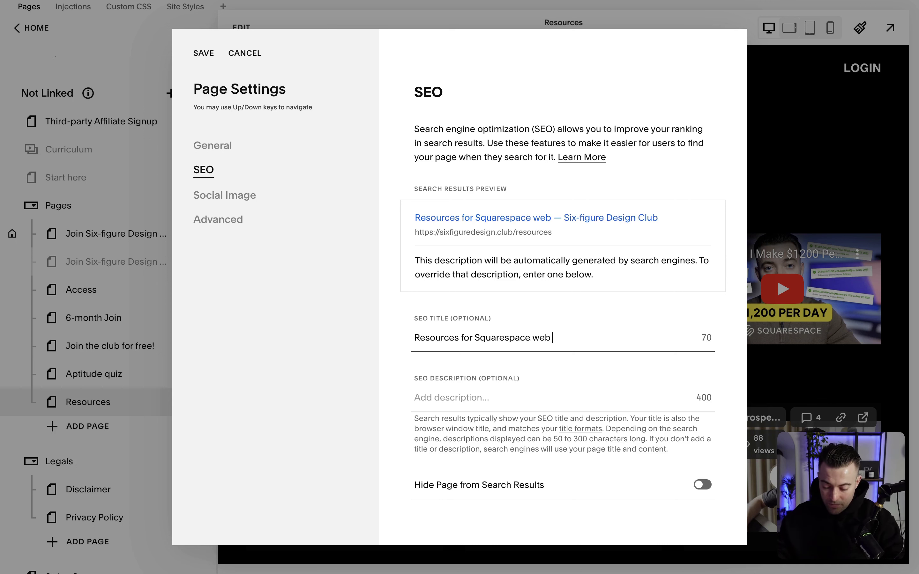
type("designers")
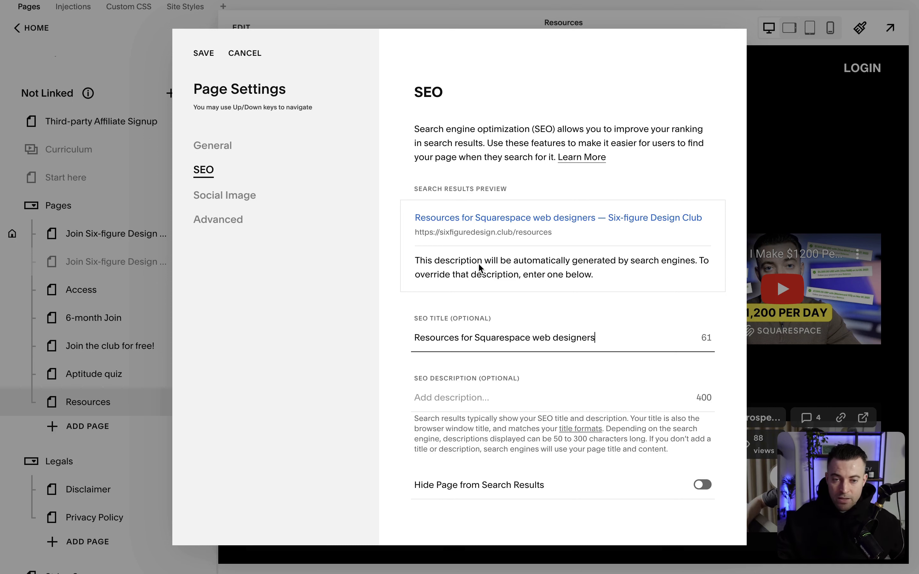
left_click_drag(597, 220, 519, 218)
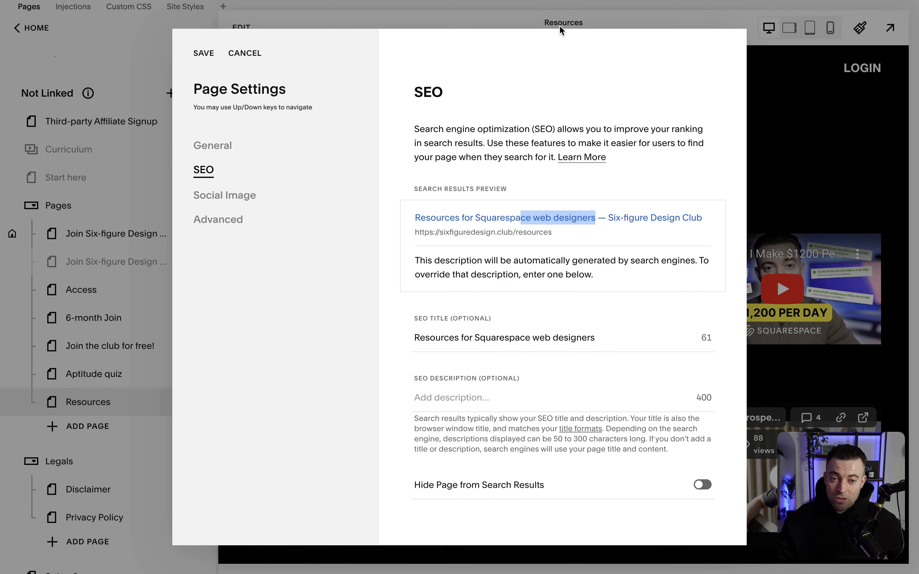
left_click_drag(493, 319, 397, 318)
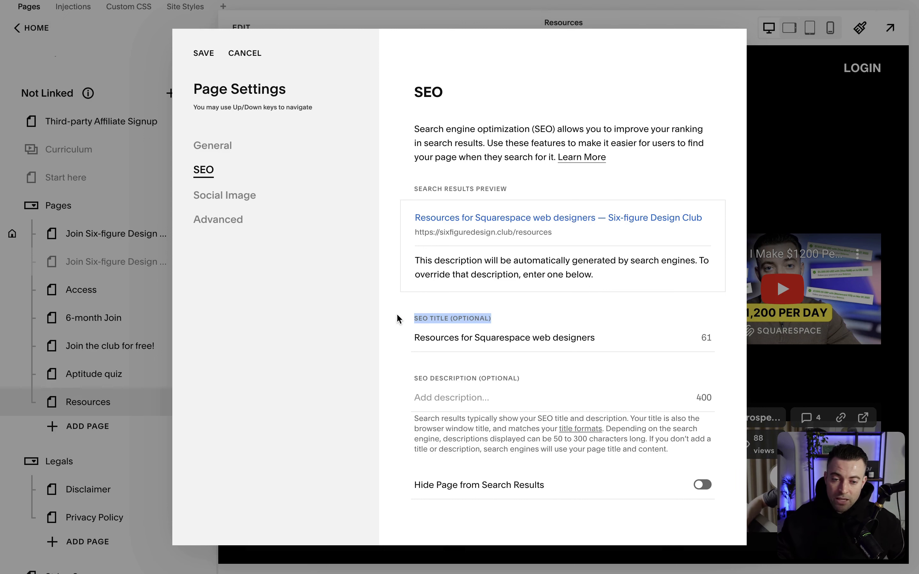
left_click(458, 393)
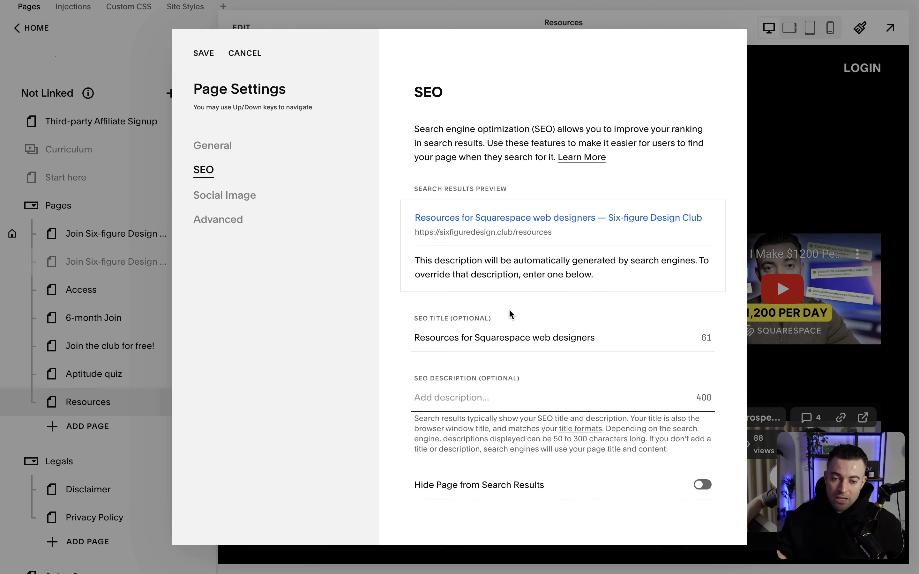
left_click_drag(594, 274, 415, 260)
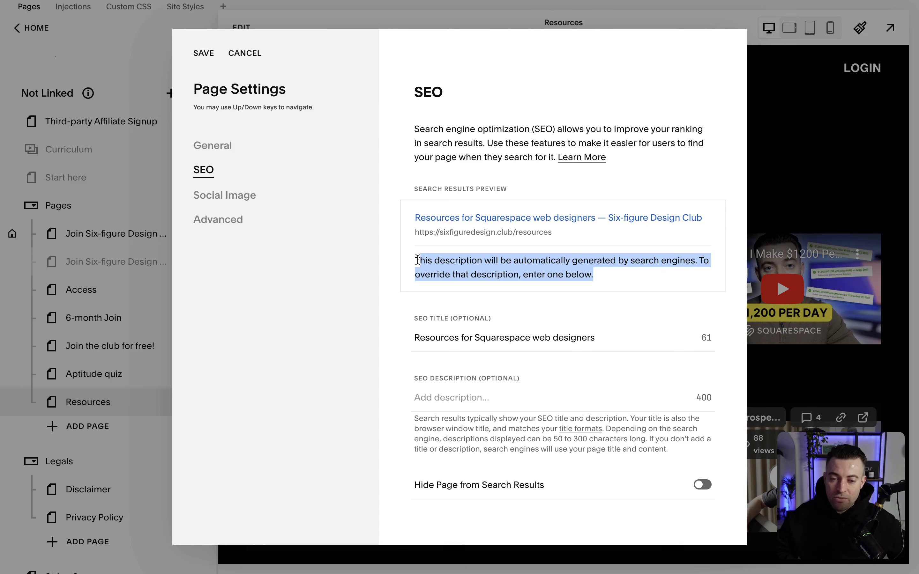
left_click(469, 396)
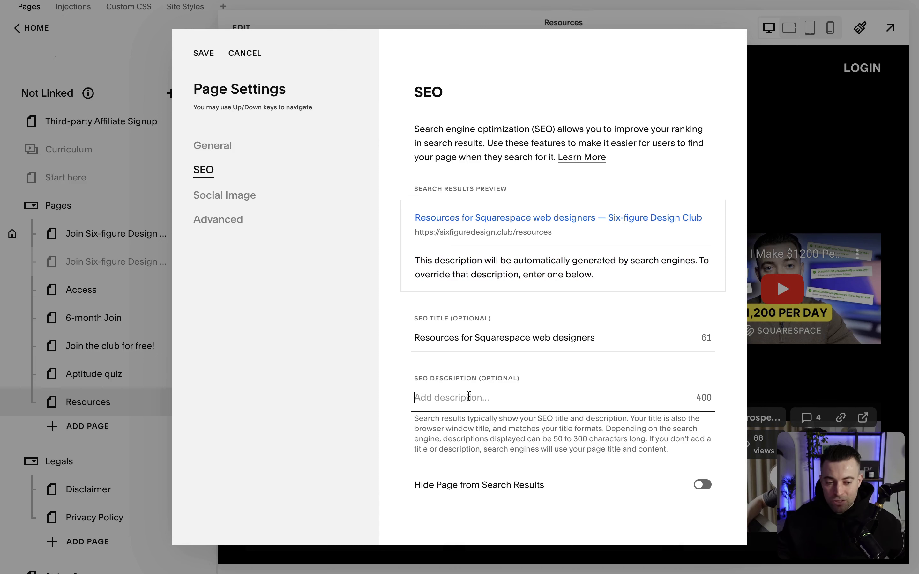
Type the SEO description 'Resources for cool people to become even cool er designing website.'
left_click(588, 402)
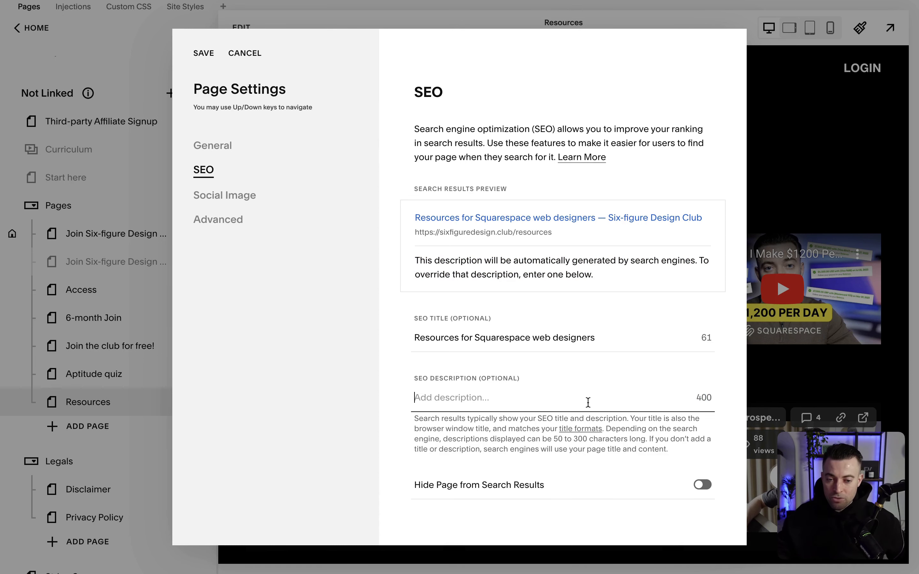
type("Resourc")
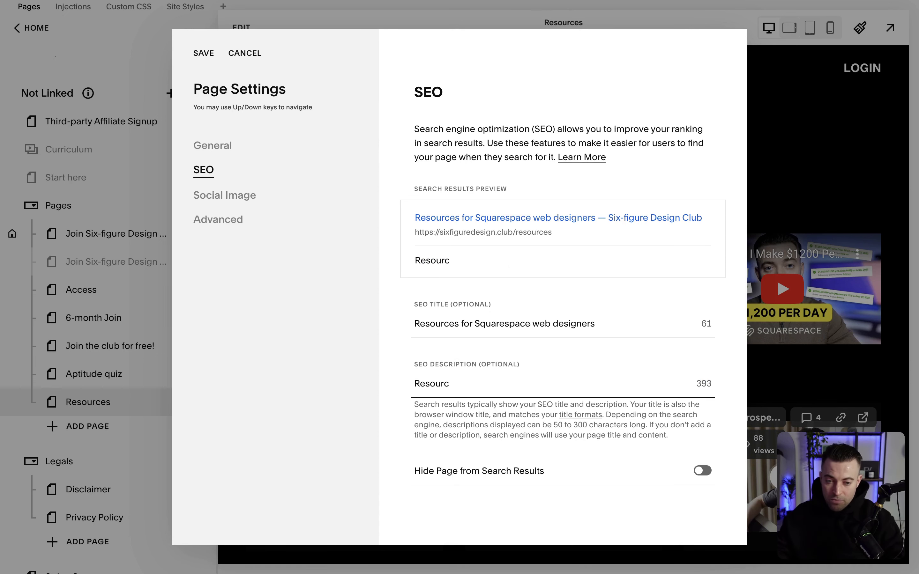
type("es for cool ")
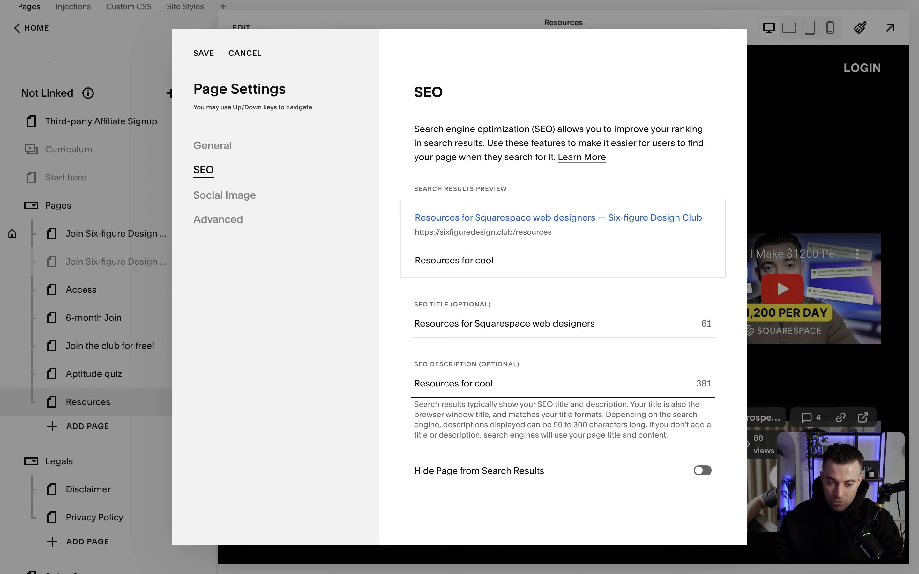
type("people to become ")
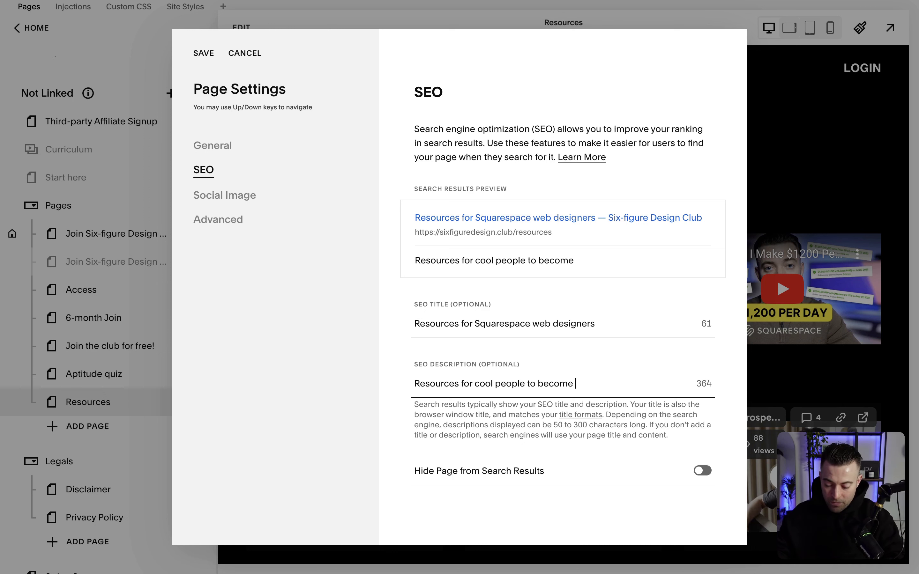
type("even cool")
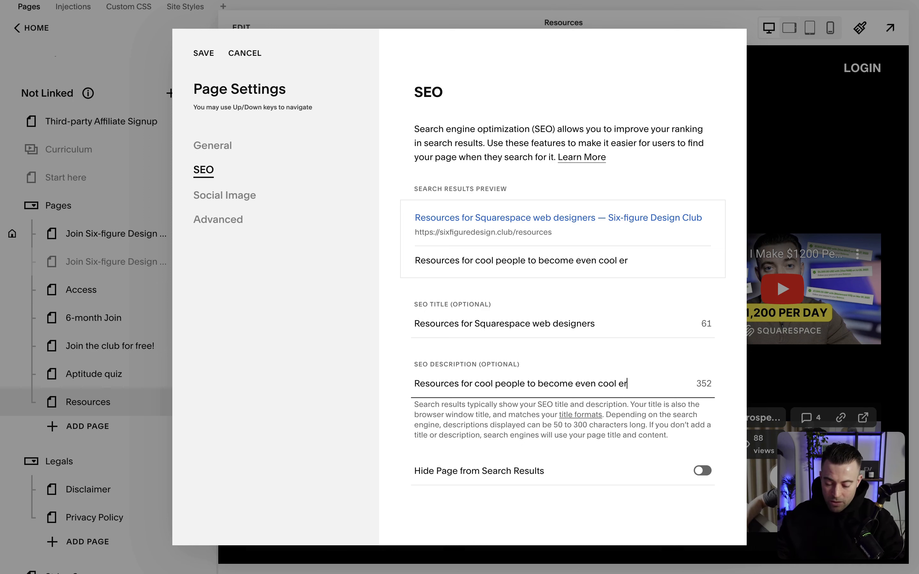
type(" er designing we")
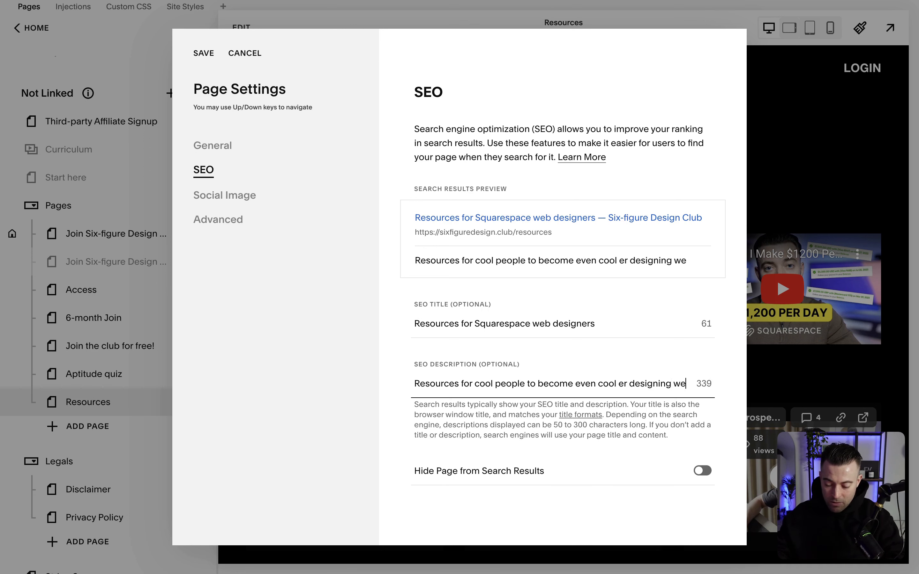
type("bsites")
type(".")
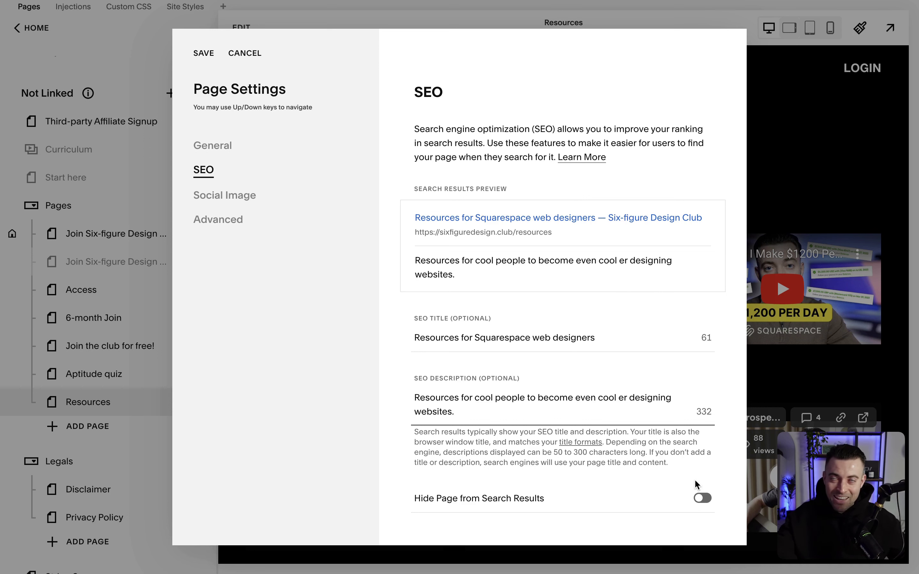
Toggle Hide Page from Search Results on and back off, then select and erase the description text
left_click(709, 505)
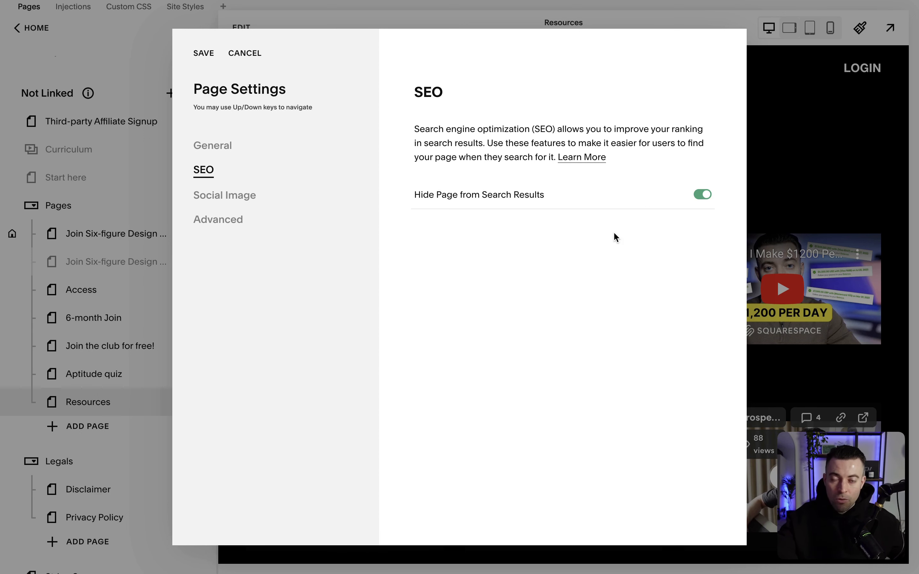
left_click(702, 194)
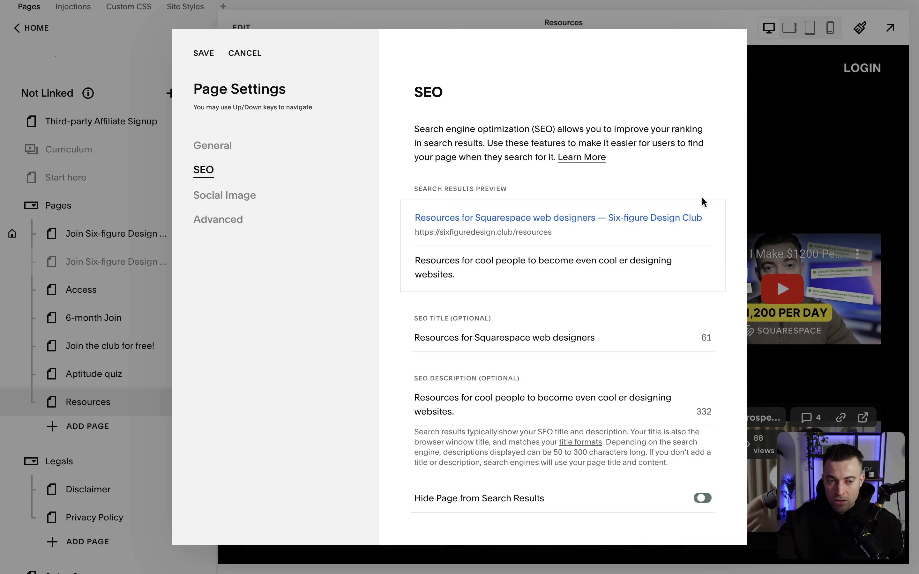
left_click(573, 397)
key("super+a")
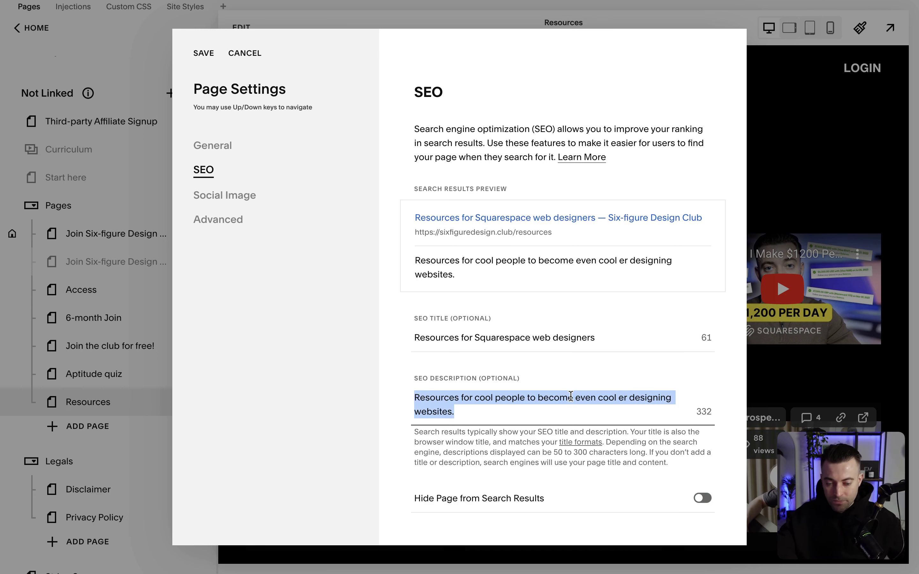
key("BackSpace")
Add the COMING SOON photo as the social image, then remove it to keep the default card
left_click(257, 195)
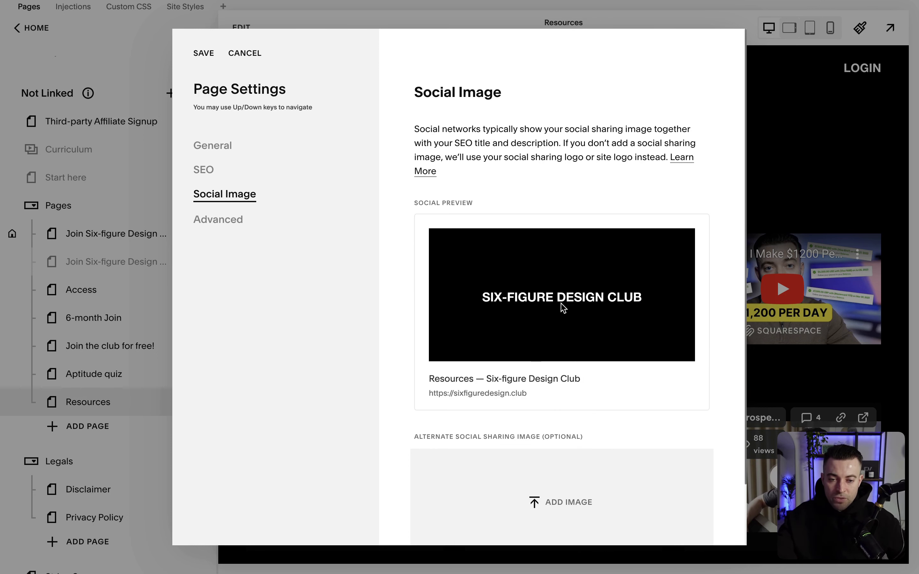
scroll(545, 319, "down", 3)
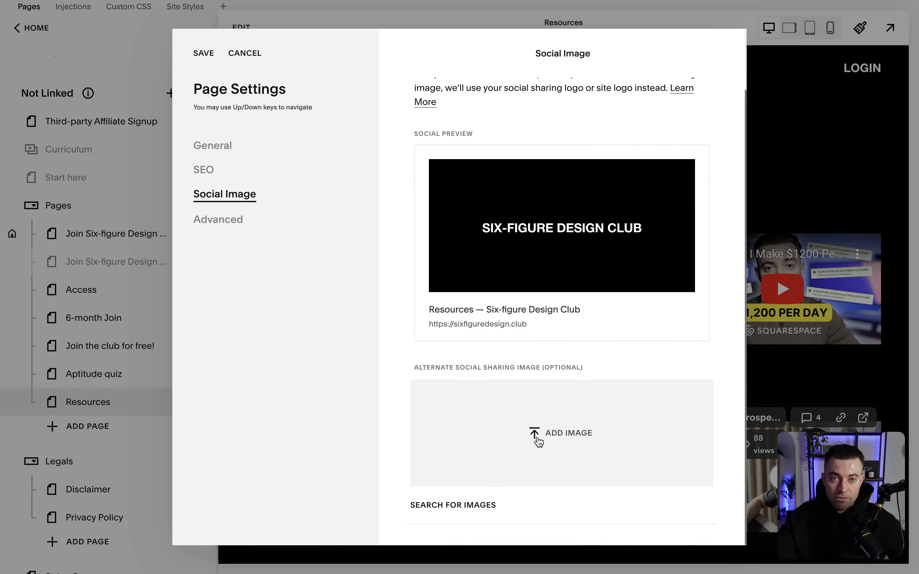
left_click(469, 505)
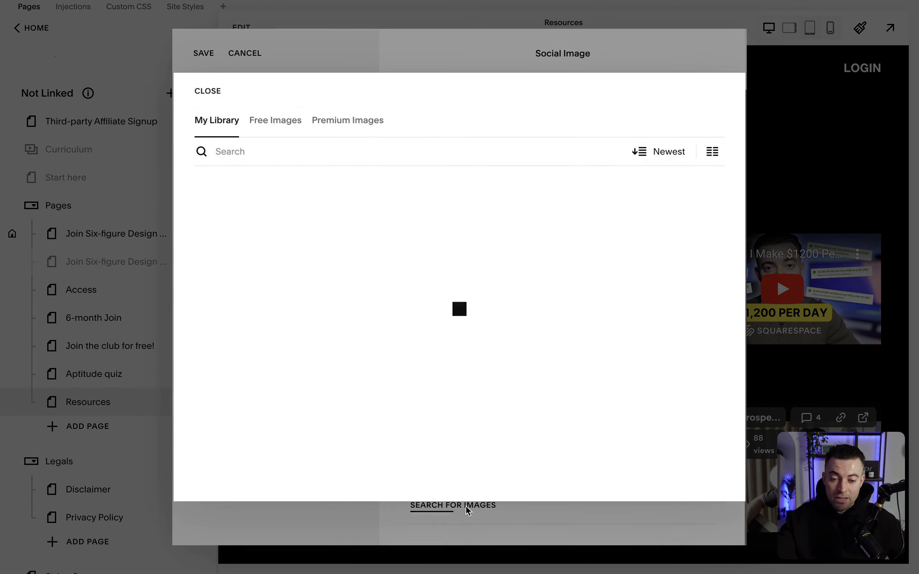
left_click(323, 213)
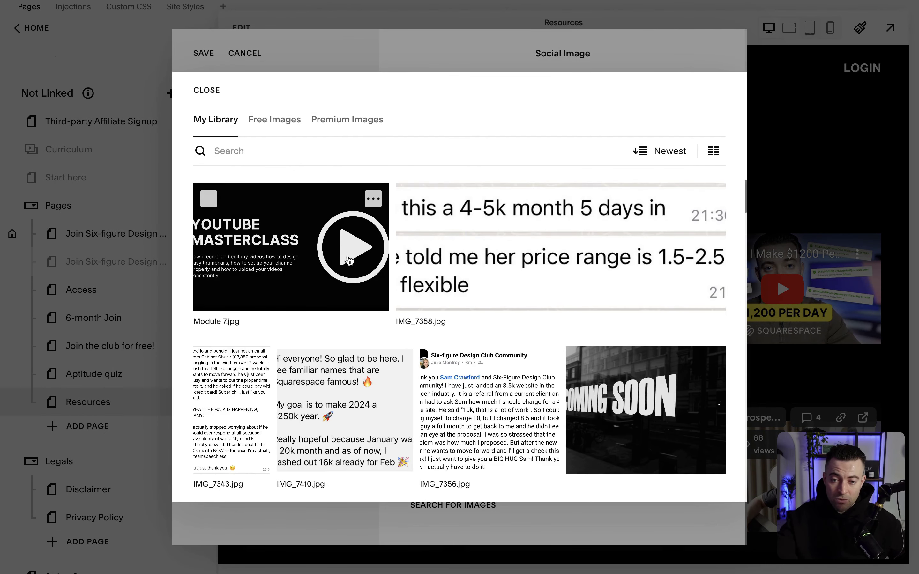
left_click(713, 488)
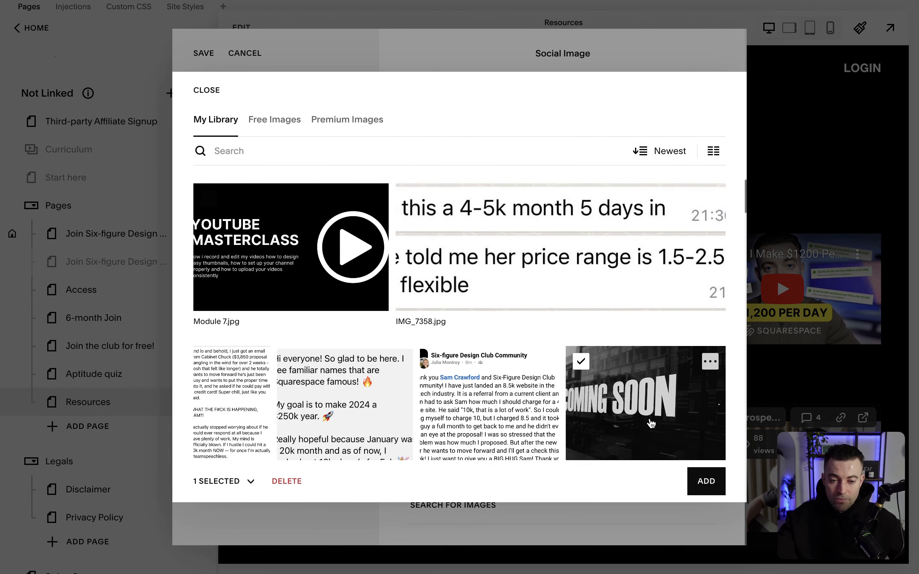
left_click(651, 422)
left_click(706, 478)
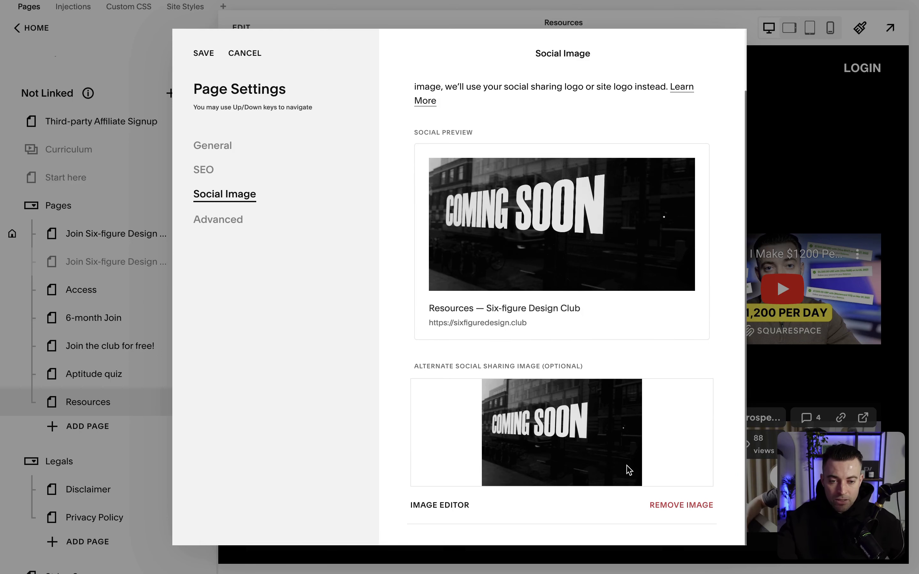
scroll(543, 332, "down", 3)
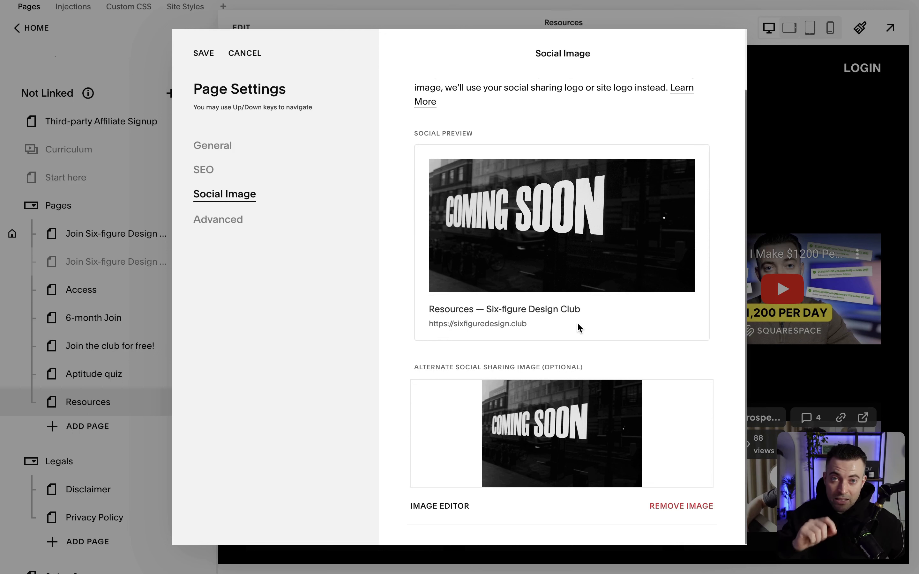
left_click(683, 506)
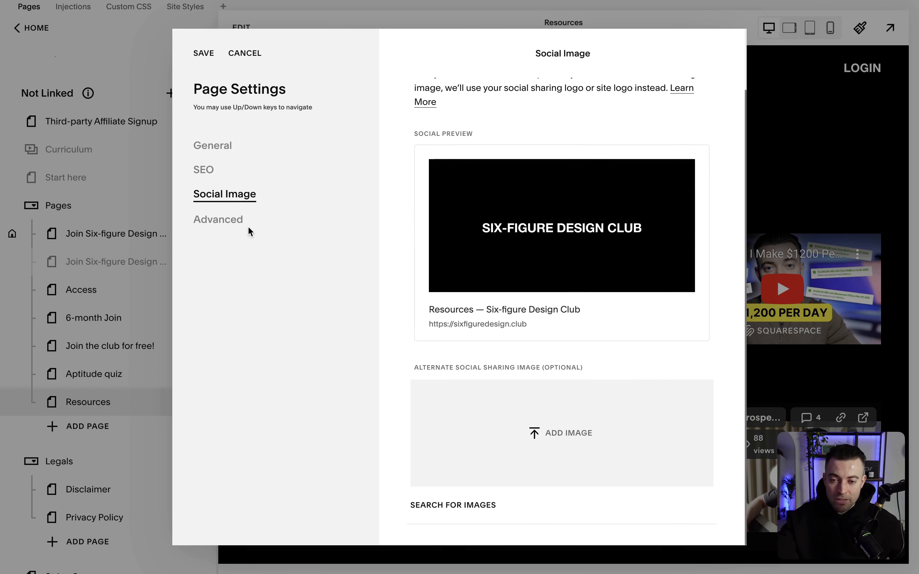
Show the Advanced Page Header Code Injection settings, then save and close Page Settings
left_click(234, 224)
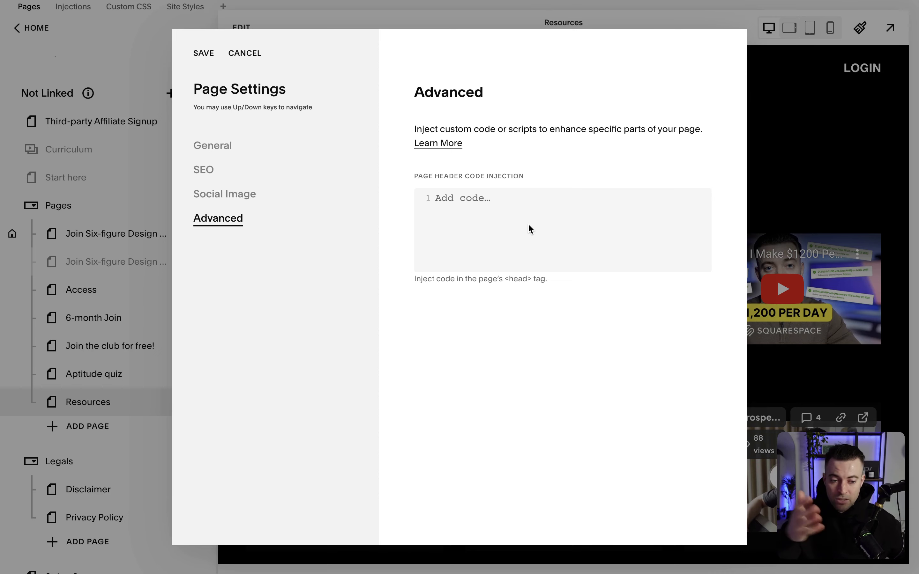
left_click(201, 54)
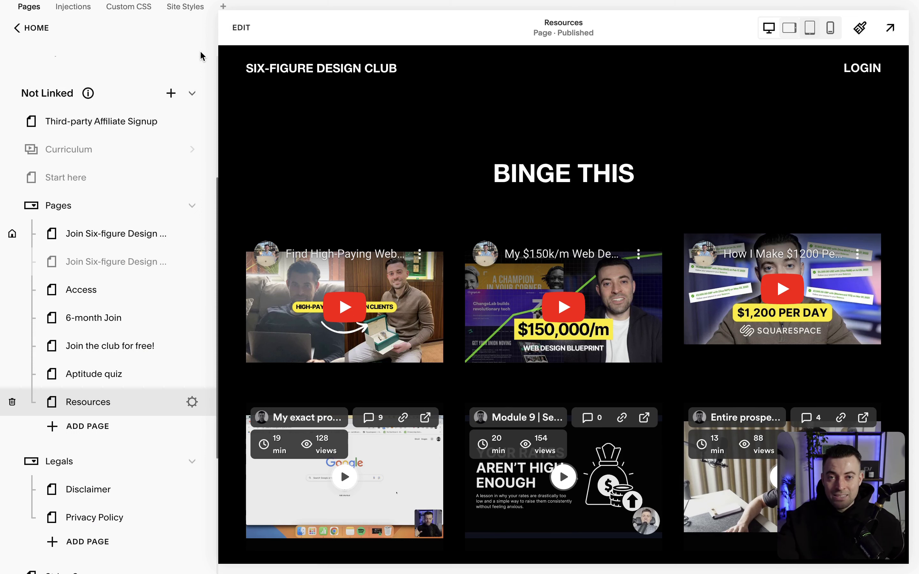